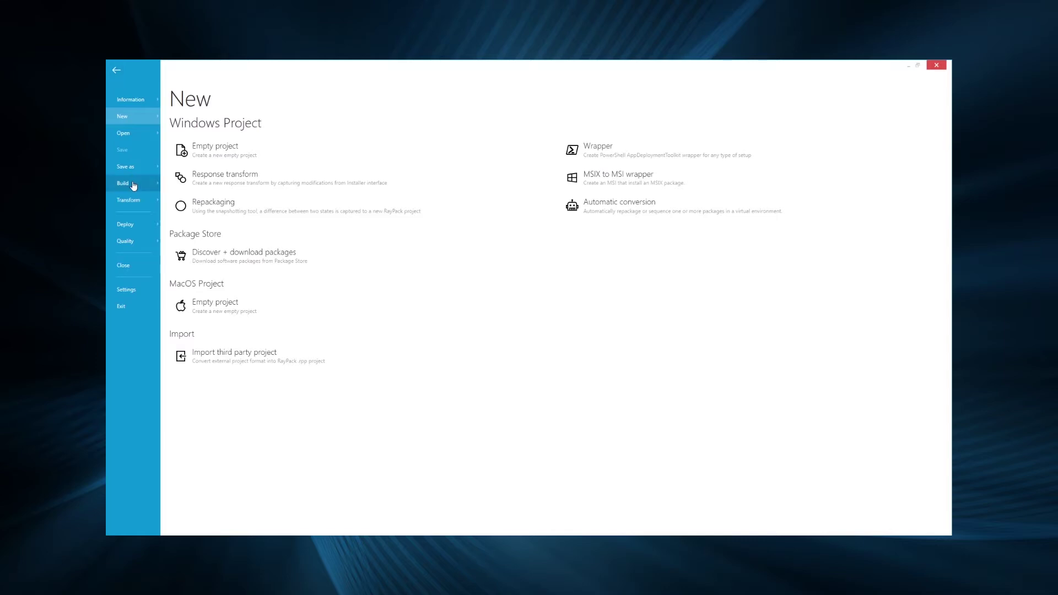
Try to build the project as an MSIX package in the MSIX - 1 folder, adding "msix 1" to the file name.
{"action": "left_click", "coordinate": [132, 183]}
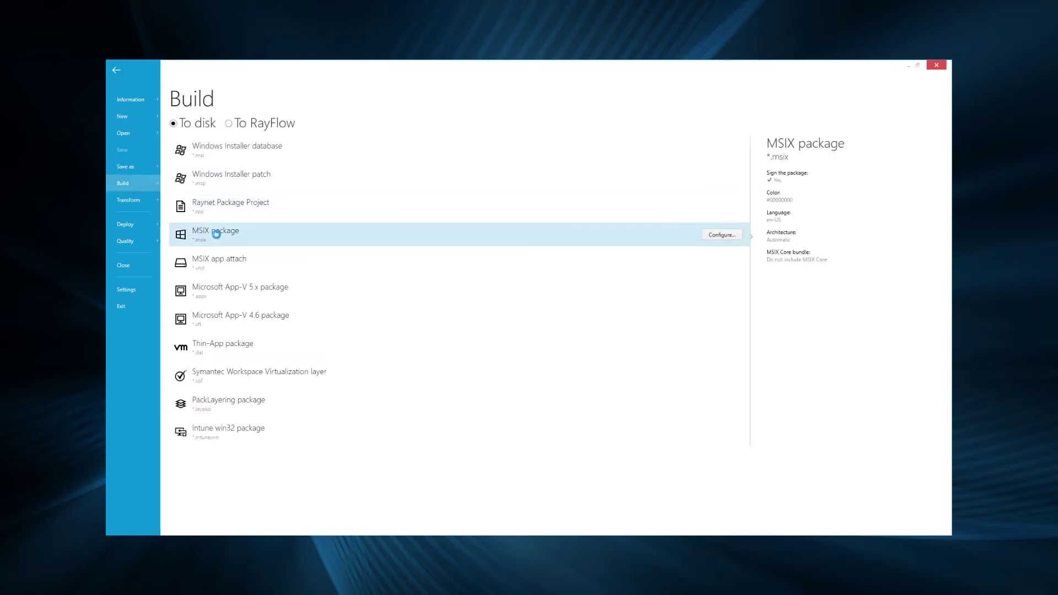
{"action": "left_click", "coordinate": [216, 234]}
{"action": "left_click", "coordinate": [157, 171]}
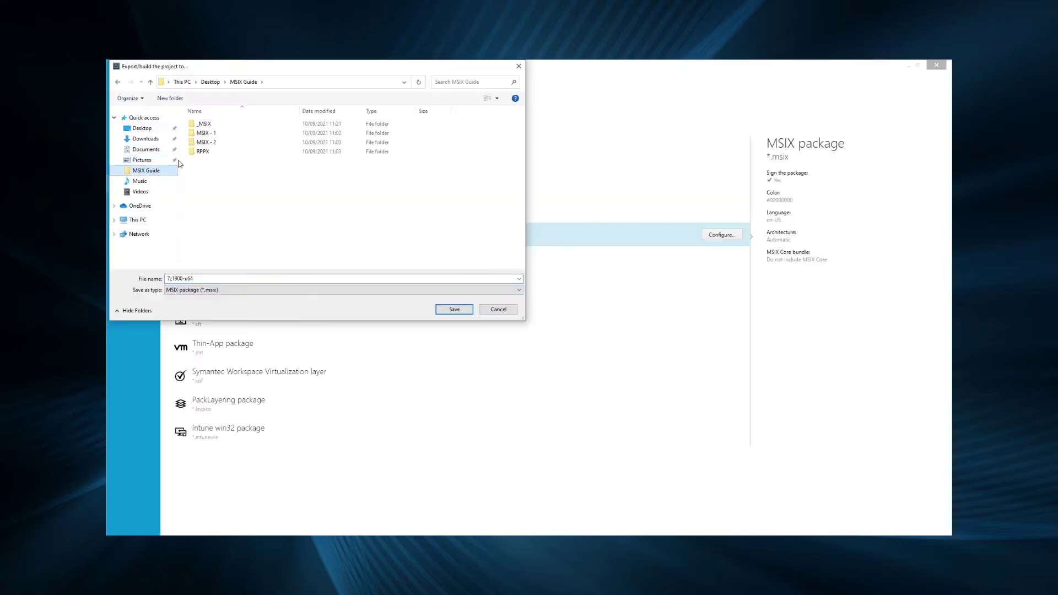
{"action": "double_click", "coordinate": [212, 140]}
{"action": "left_click", "coordinate": [216, 279]}
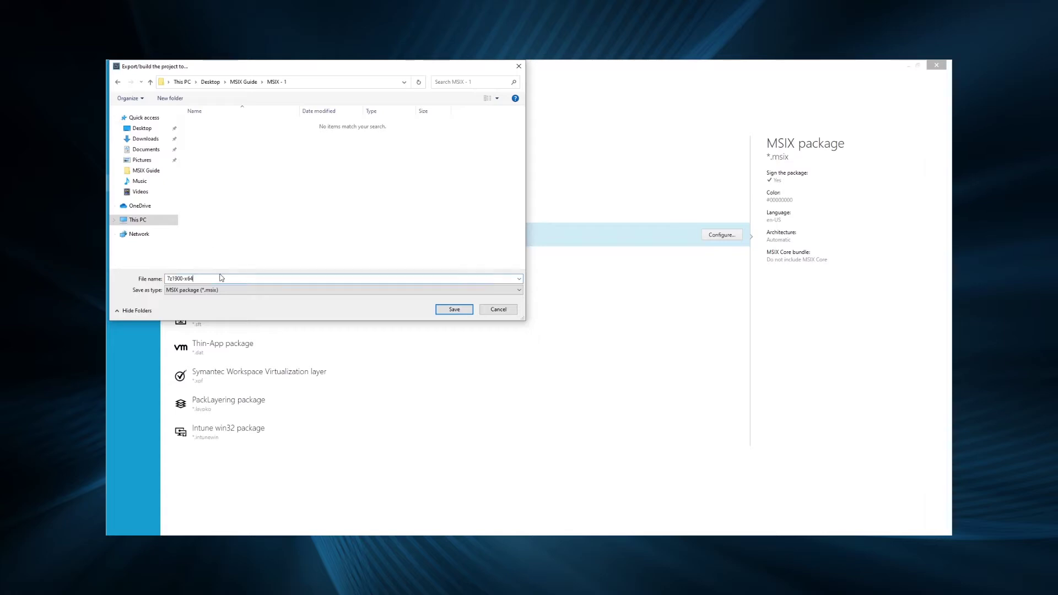
{"action": "type", "text": "- msix 1"}
{"action": "left_click", "coordinate": [446, 311]}
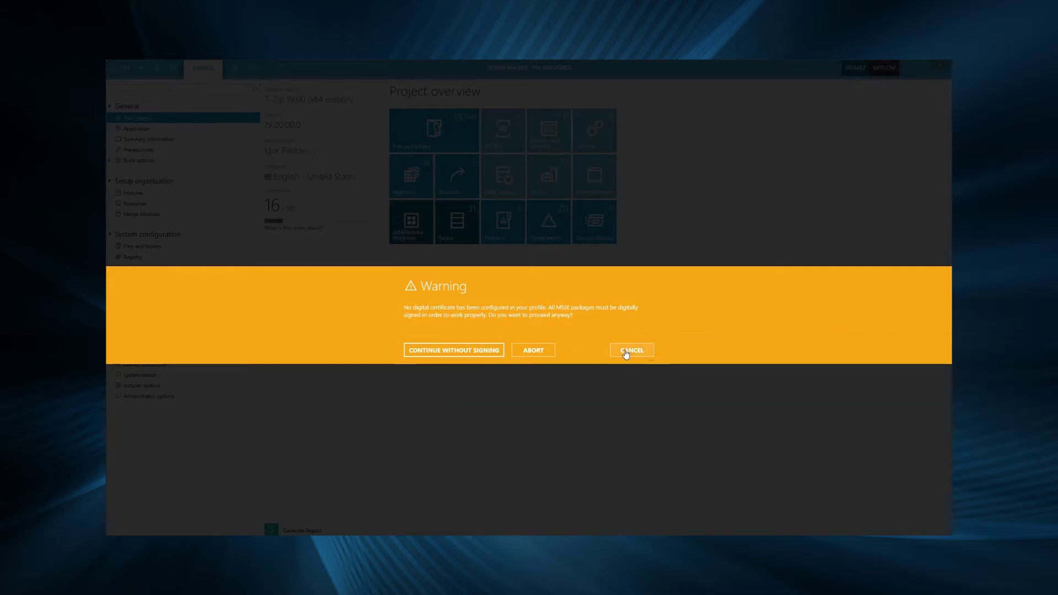
{"action": "left_click", "coordinate": [626, 351]}
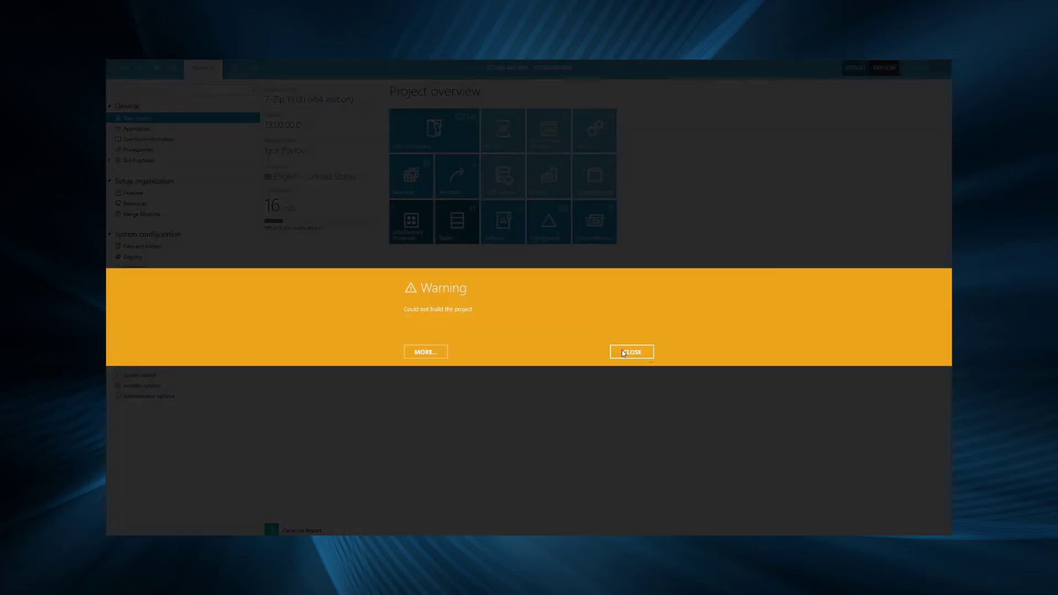
{"action": "left_click", "coordinate": [623, 353]}
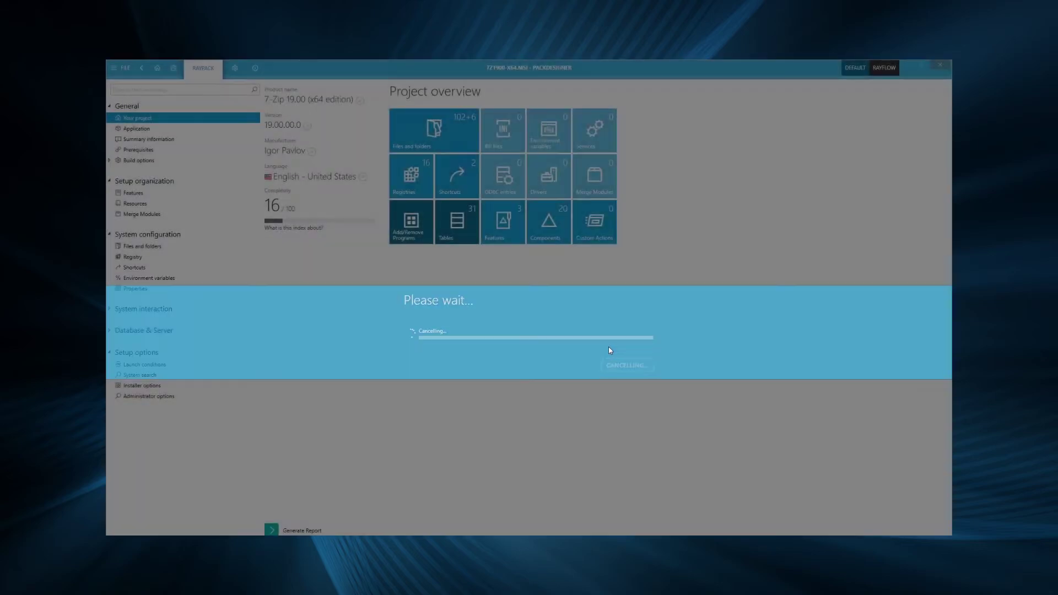
Open the signature configuration from the build settings of the MSIX package.
{"action": "left_click", "coordinate": [126, 67]}
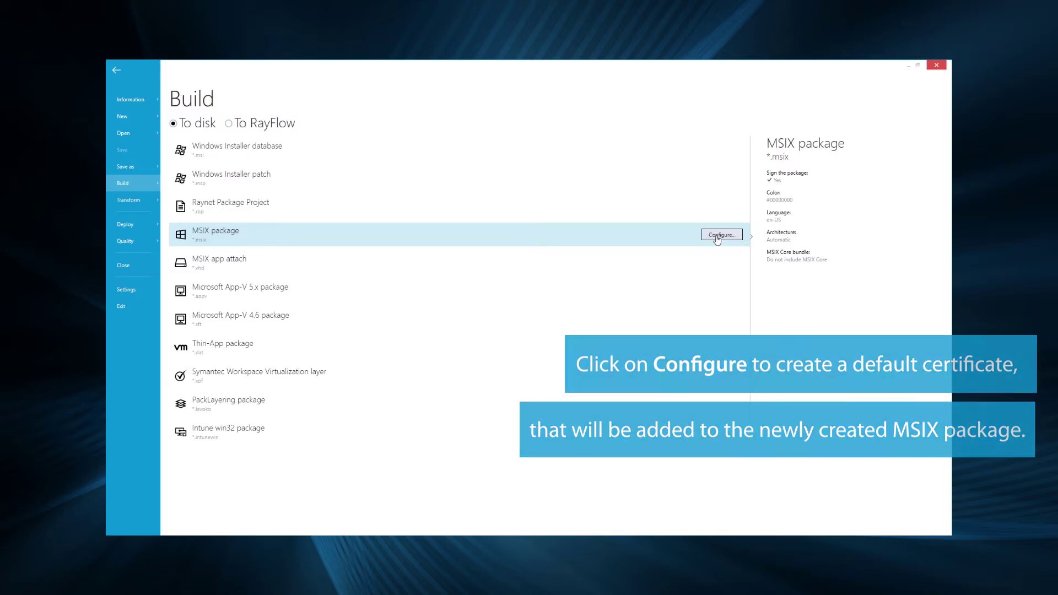
{"action": "left_click", "coordinate": [717, 235]}
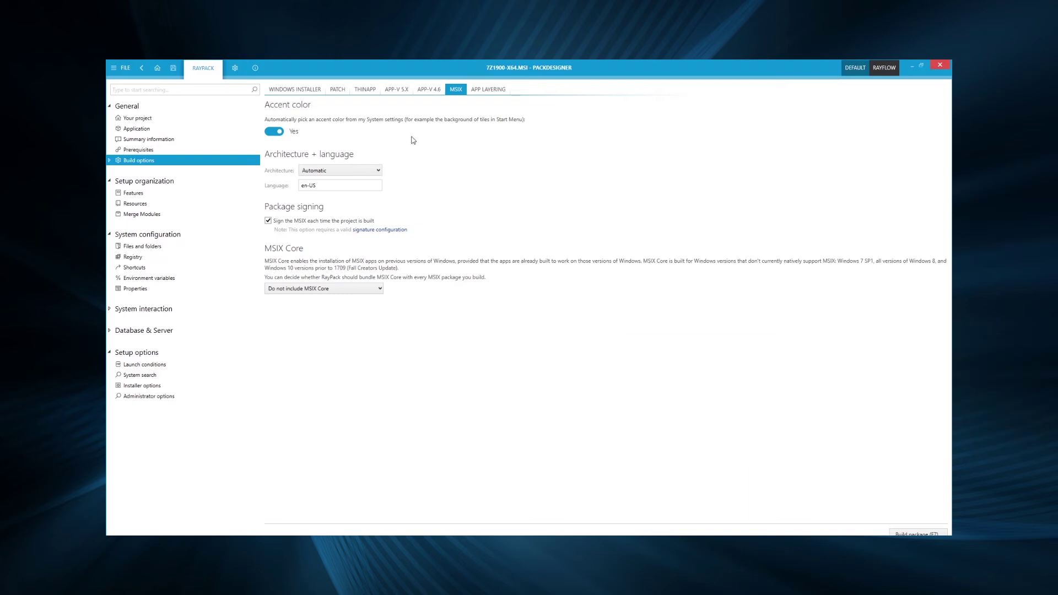
{"action": "left_click", "coordinate": [383, 230]}
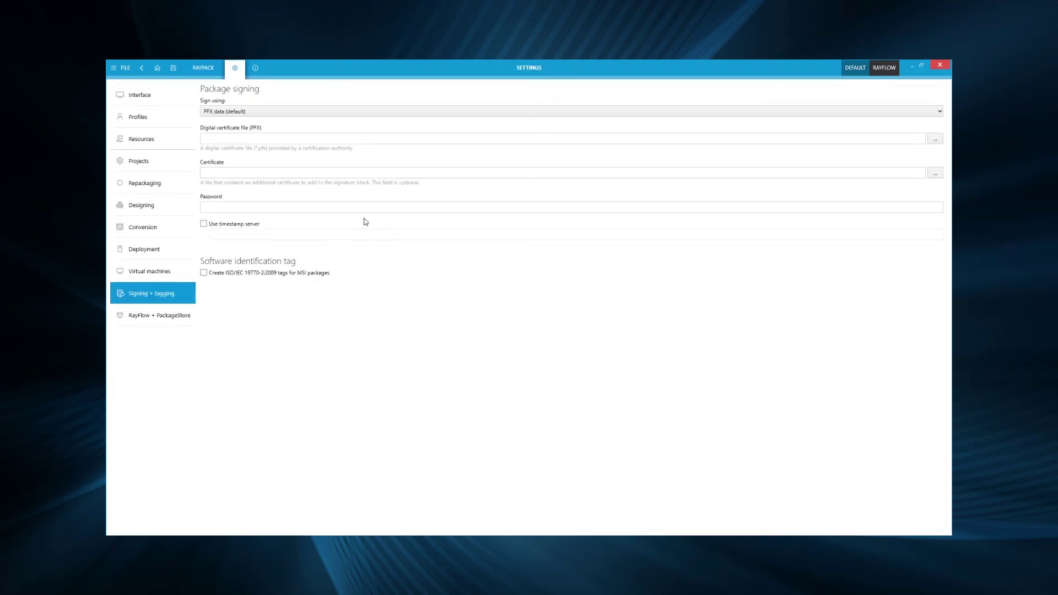
Set 7zip.pfx from the MSIX Guide folder as the digital certificate file, enter the certificate password, and return to the project overview.
{"action": "left_click", "coordinate": [933, 141]}
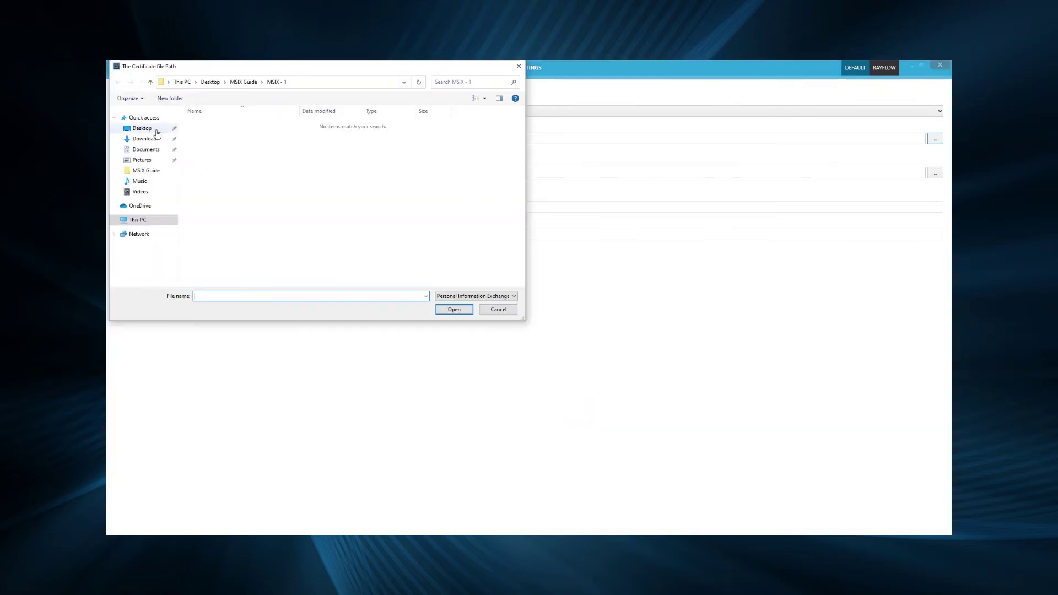
{"action": "left_click", "coordinate": [144, 170]}
{"action": "left_click", "coordinate": [260, 153]}
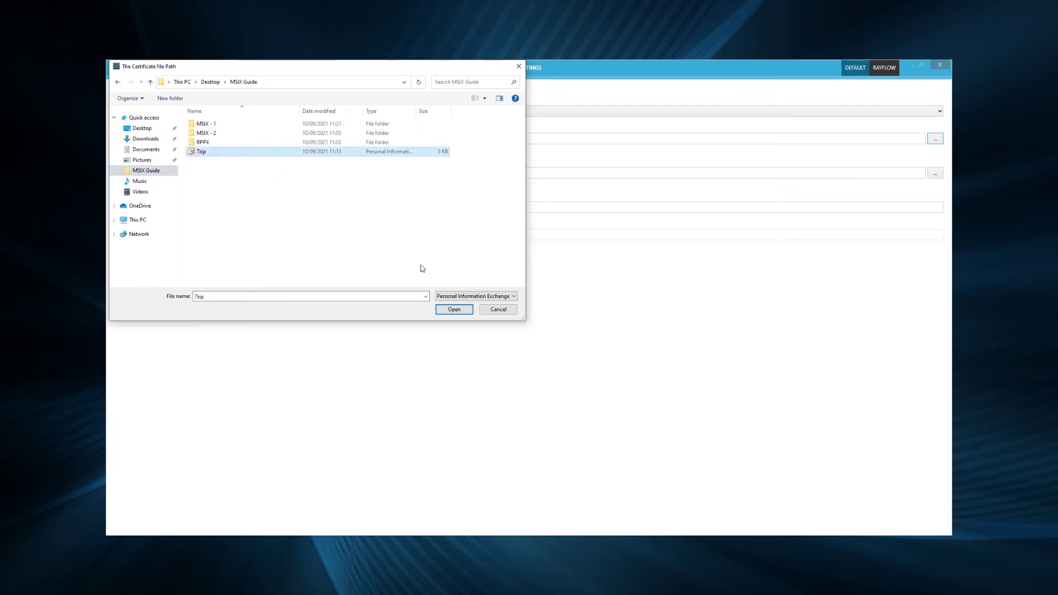
{"action": "left_click", "coordinate": [453, 309]}
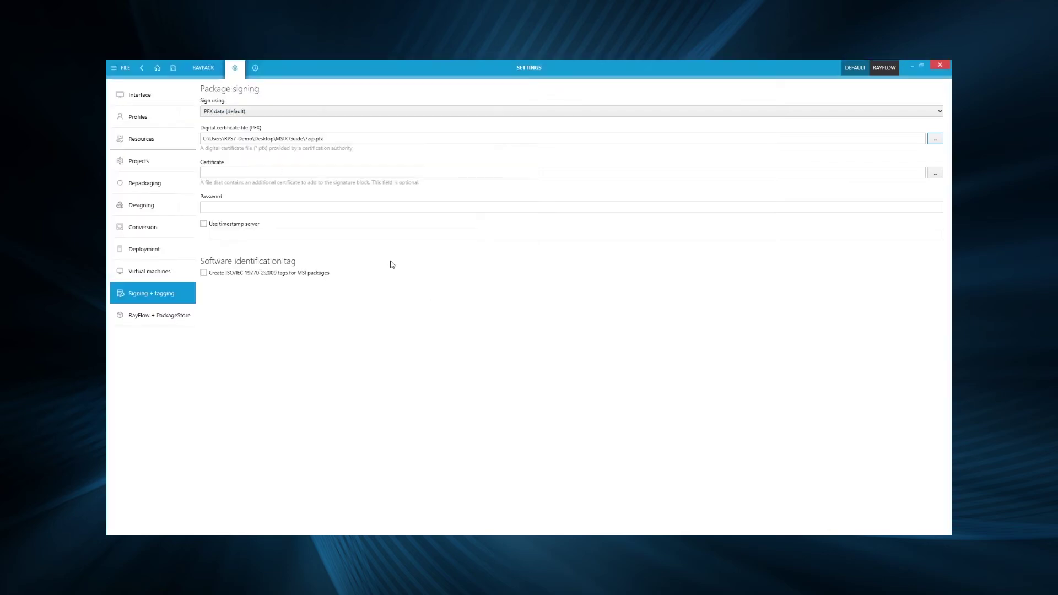
{"action": "left_click", "coordinate": [235, 207]}
{"action": "type", "text": "••••••••"}
{"action": "left_click", "coordinate": [141, 70]}
{"action": "left_click", "coordinate": [140, 72]}
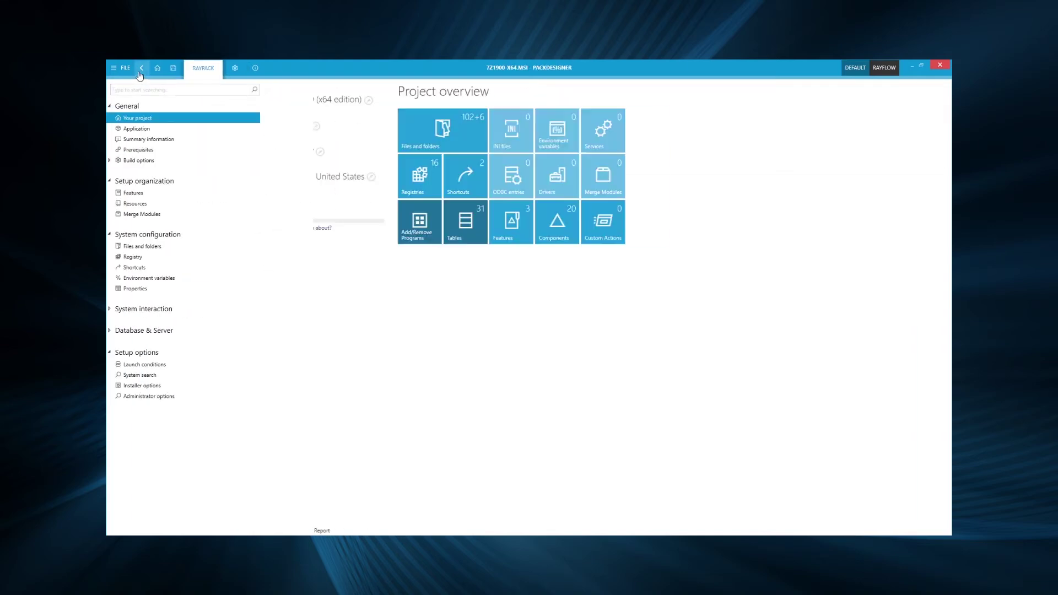
Build the project as an MSIX package named "7z1900-x64 msix 1" in the MSIX - 1 folder.
{"action": "left_click", "coordinate": [125, 68]}
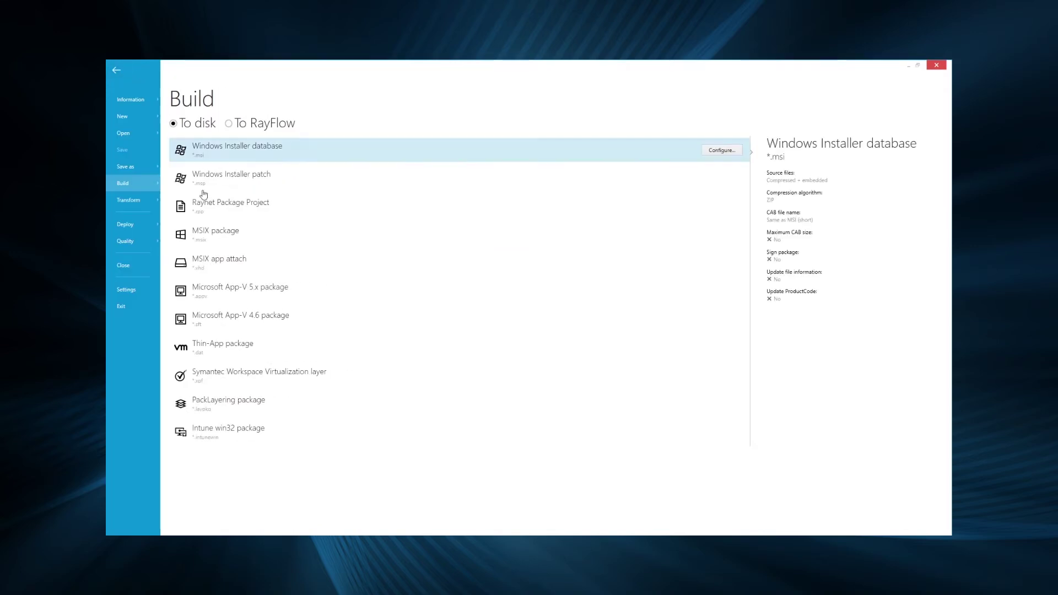
{"action": "left_click", "coordinate": [223, 234]}
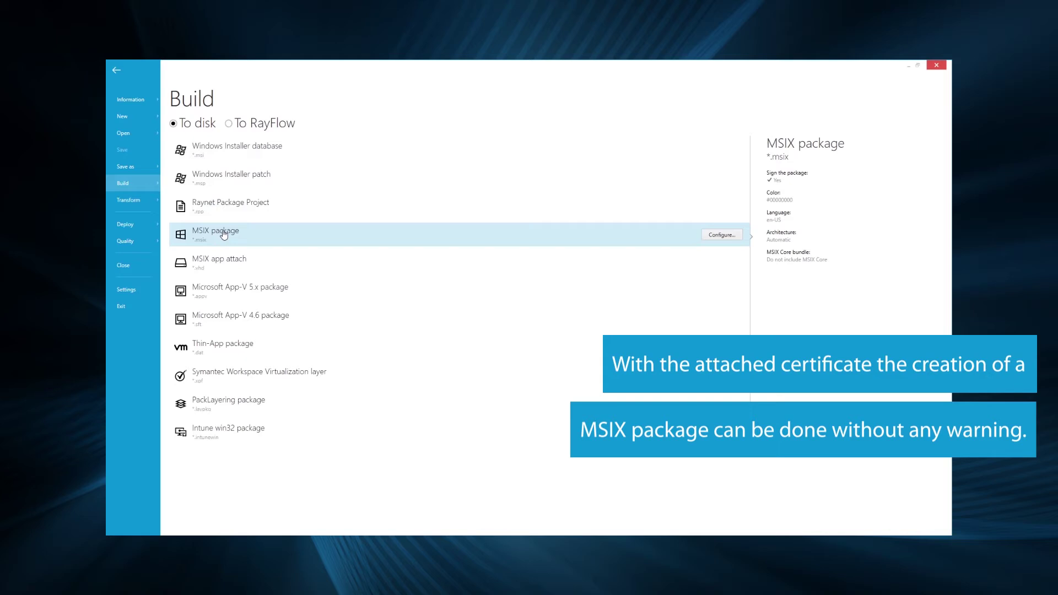
{"action": "double_click", "coordinate": [224, 234]}
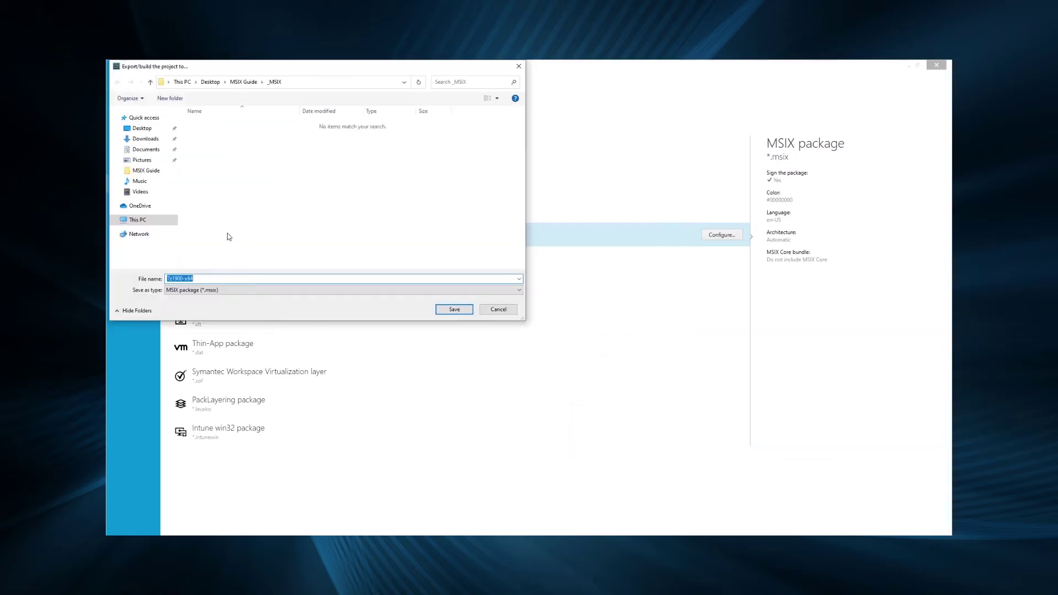
{"action": "left_click", "coordinate": [160, 171]}
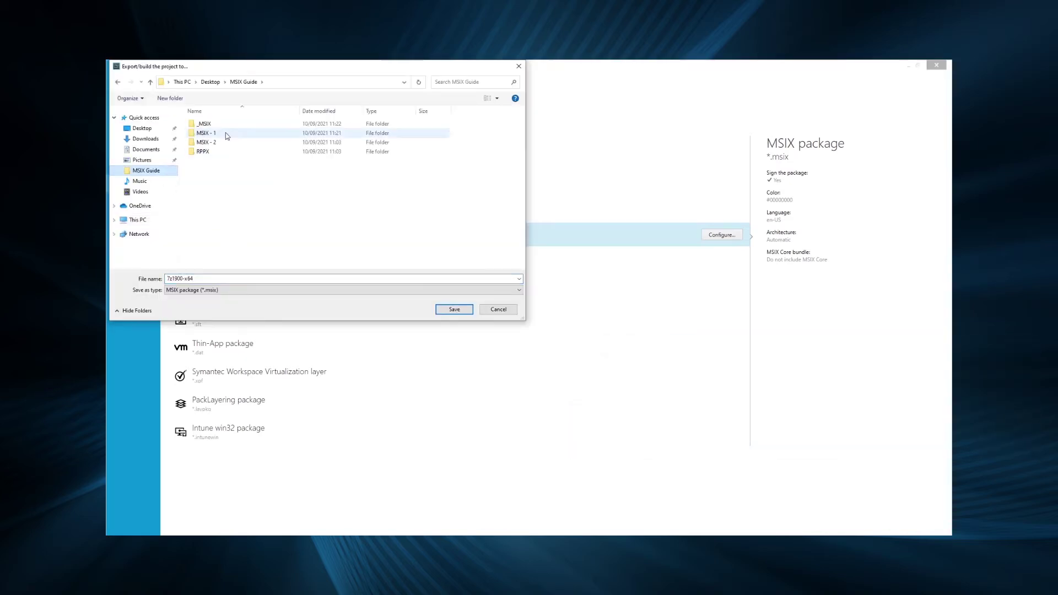
{"action": "double_click", "coordinate": [226, 134]}
{"action": "left_click", "coordinate": [228, 279]}
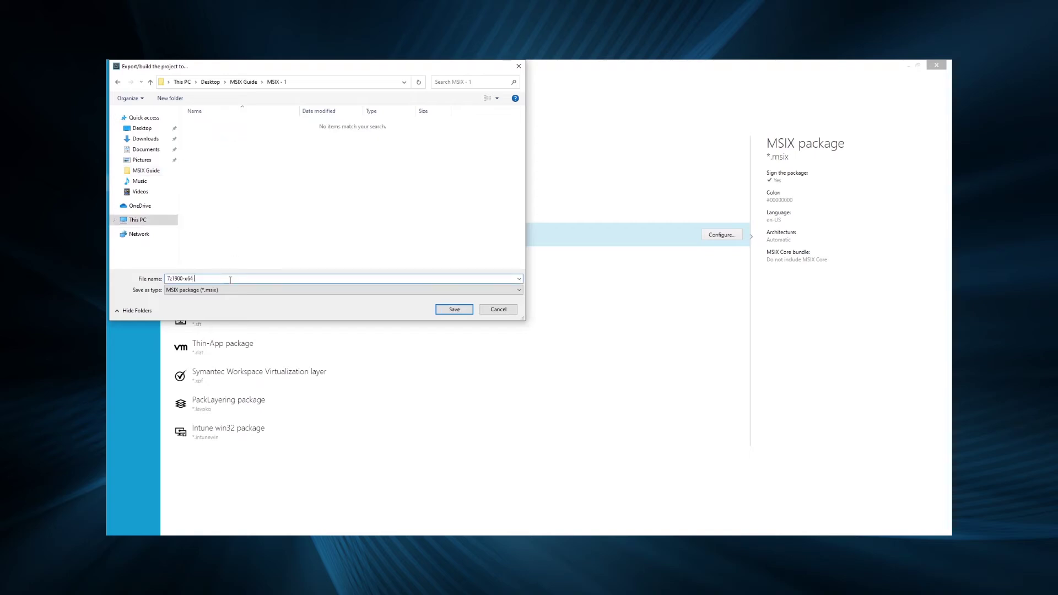
{"action": "type", "text": "msix 1"}
{"action": "left_click", "coordinate": [452, 310]}
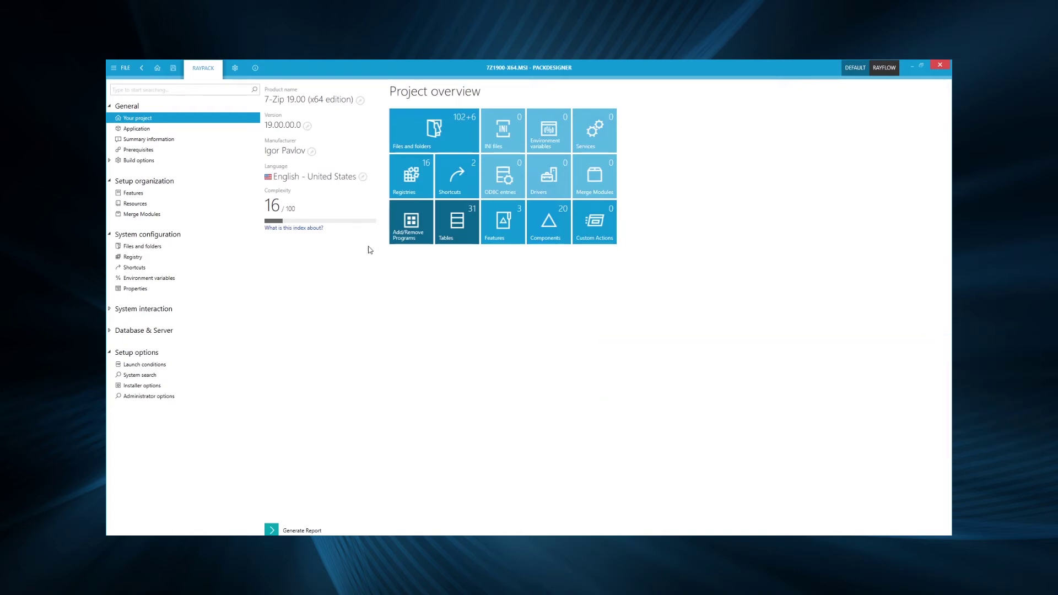
Open the MSIX project "7z1900-x64 msix 1" from the MSIX - 1 folder.
{"action": "left_click", "coordinate": [123, 68]}
{"action": "left_click", "coordinate": [126, 132]}
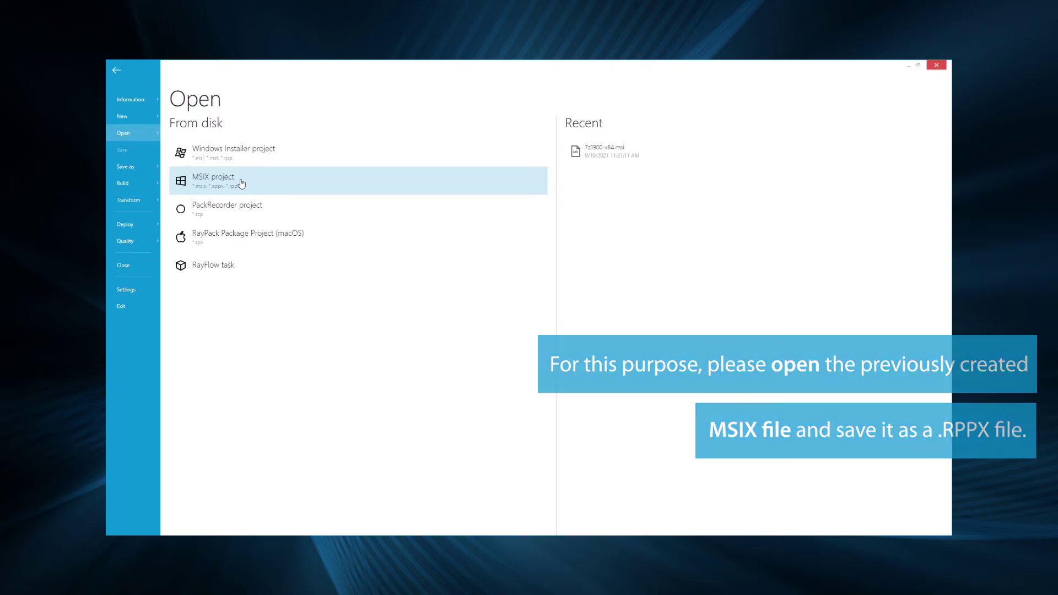
{"action": "left_click", "coordinate": [241, 183]}
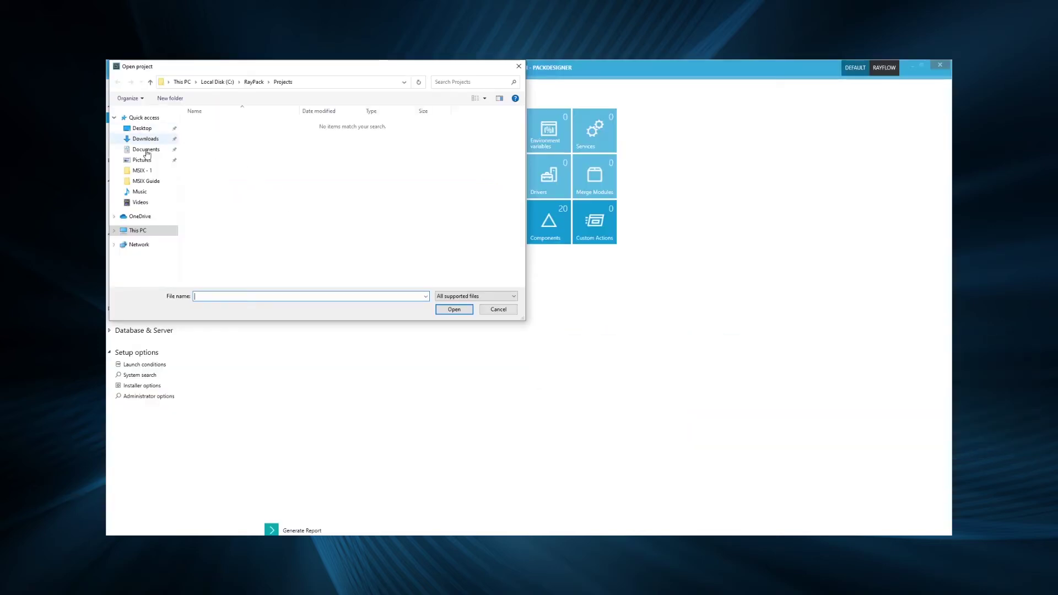
{"action": "left_click", "coordinate": [141, 170]}
{"action": "left_click", "coordinate": [216, 125]}
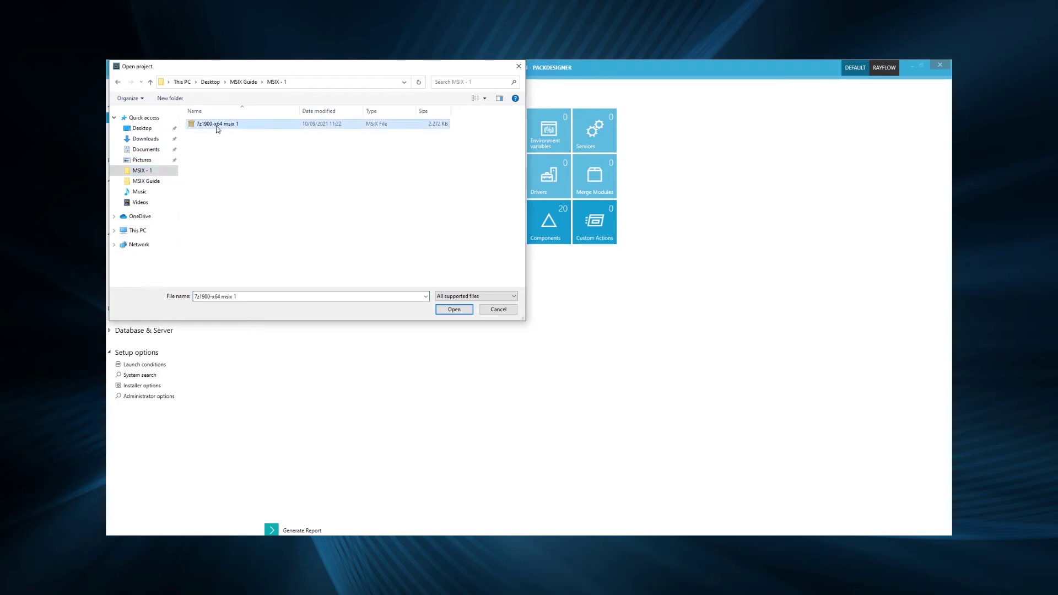
{"action": "left_click", "coordinate": [454, 309]}
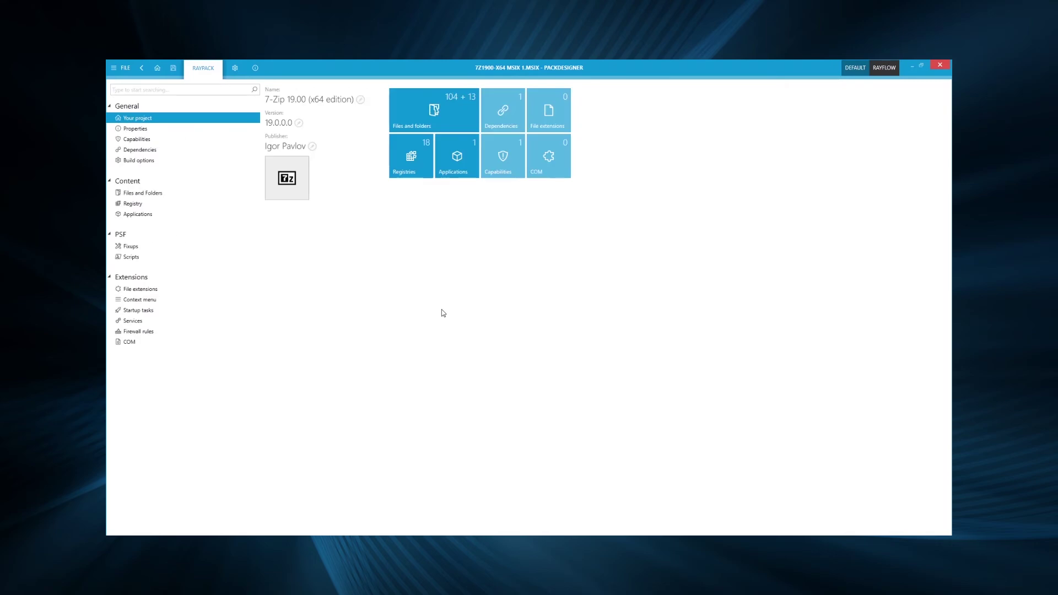
Save the opened MSIX package as an RPPX project named "7z1900-x64 rppx" in the RPPX folder of MSIX Guide.
{"action": "left_click", "coordinate": [125, 69]}
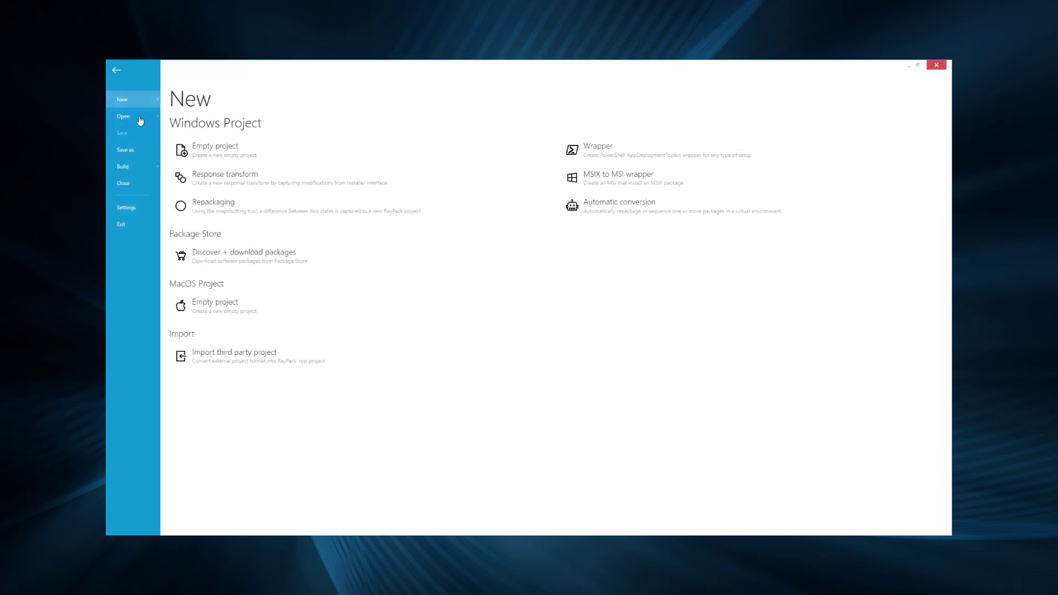
{"action": "left_click", "coordinate": [134, 150]}
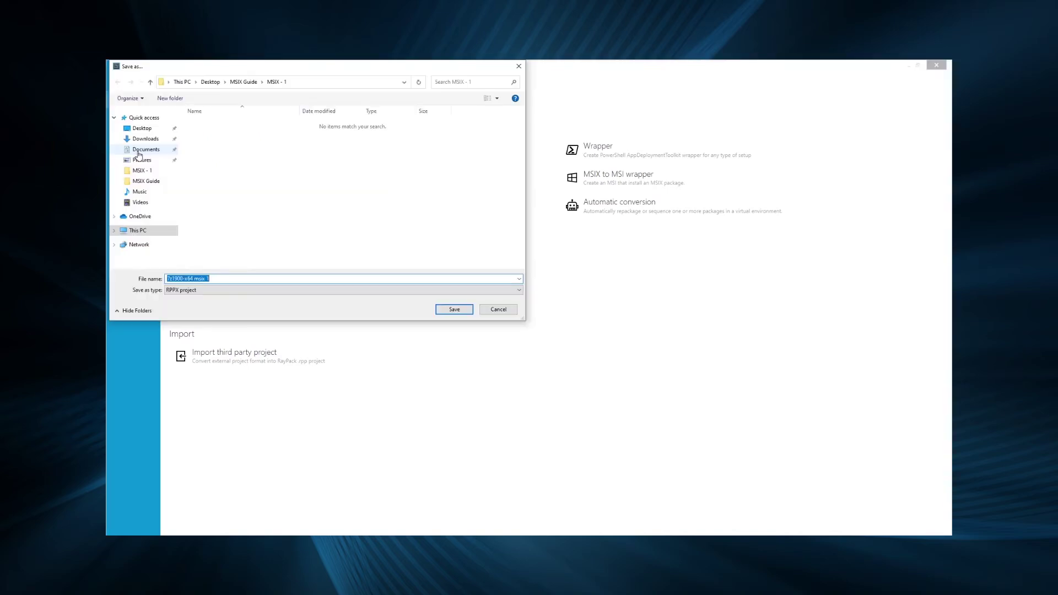
{"action": "left_click", "coordinate": [146, 180]}
{"action": "double_click", "coordinate": [219, 143]}
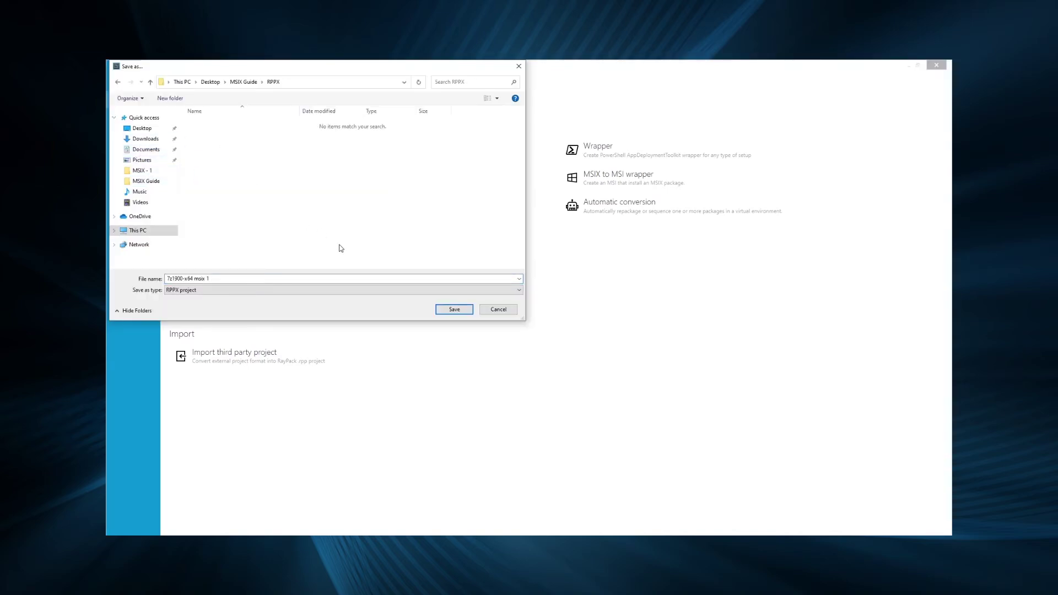
{"action": "left_click", "coordinate": [303, 280]}
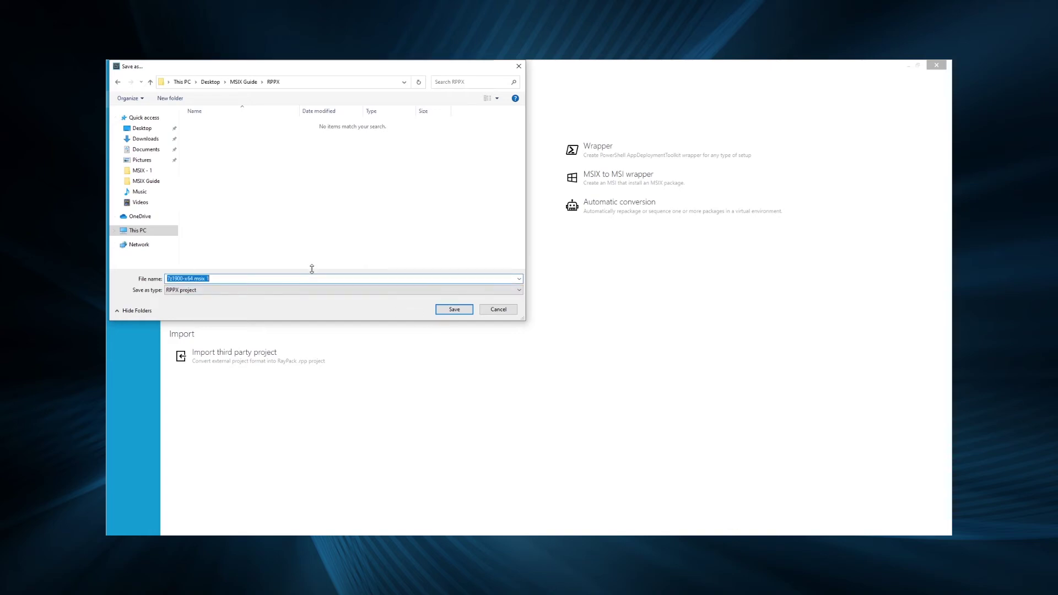
{"action": "key", "text": "End"}
{"action": "key", "text": "BackSpace"}
{"action": "key", "text": "BackSpace"}
{"action": "key", "text": "BackSpace"}
{"action": "key", "text": "BackSpace"}
{"action": "key", "text": "BackSpace"}
{"action": "key", "text": "BackSpace"}
{"action": "type", "text": "r"}
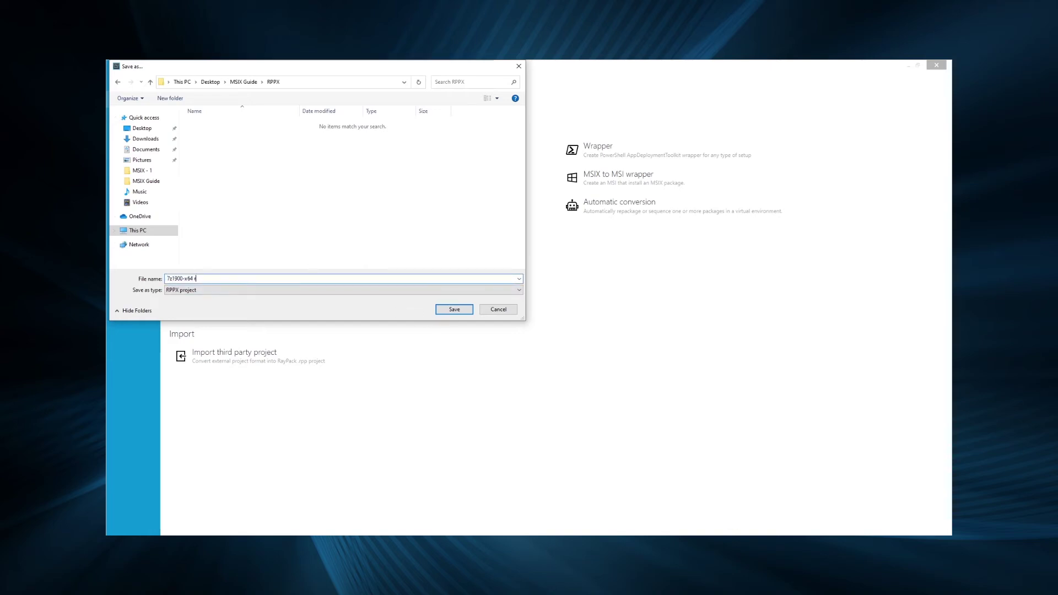
{"action": "left_click", "coordinate": [449, 310]}
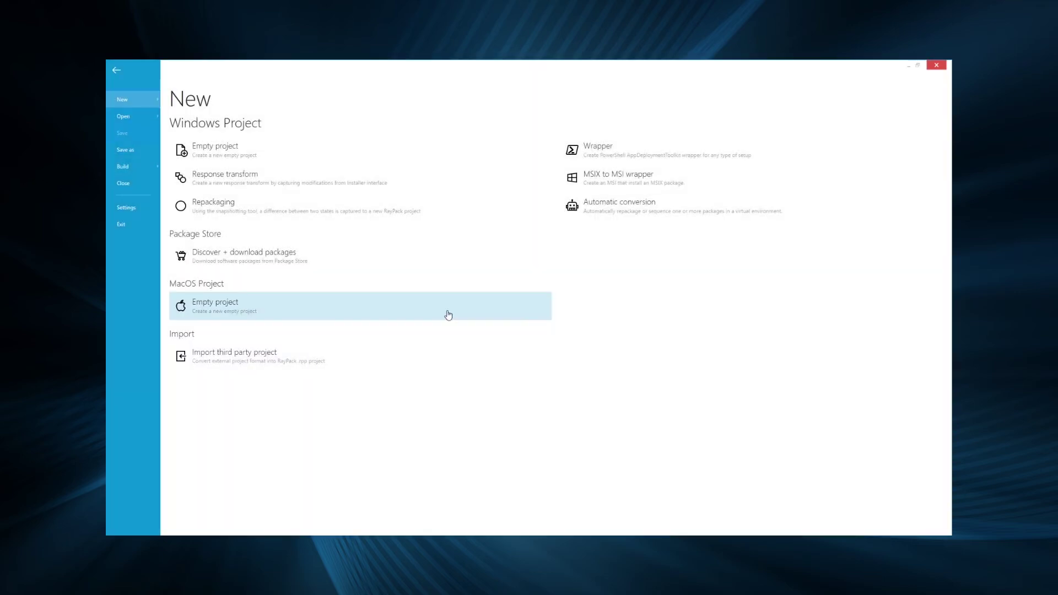
Open the project file "7z1900-x64 rppx" from the RPPX folder of MSIX Guide.
{"action": "left_click", "coordinate": [144, 122]}
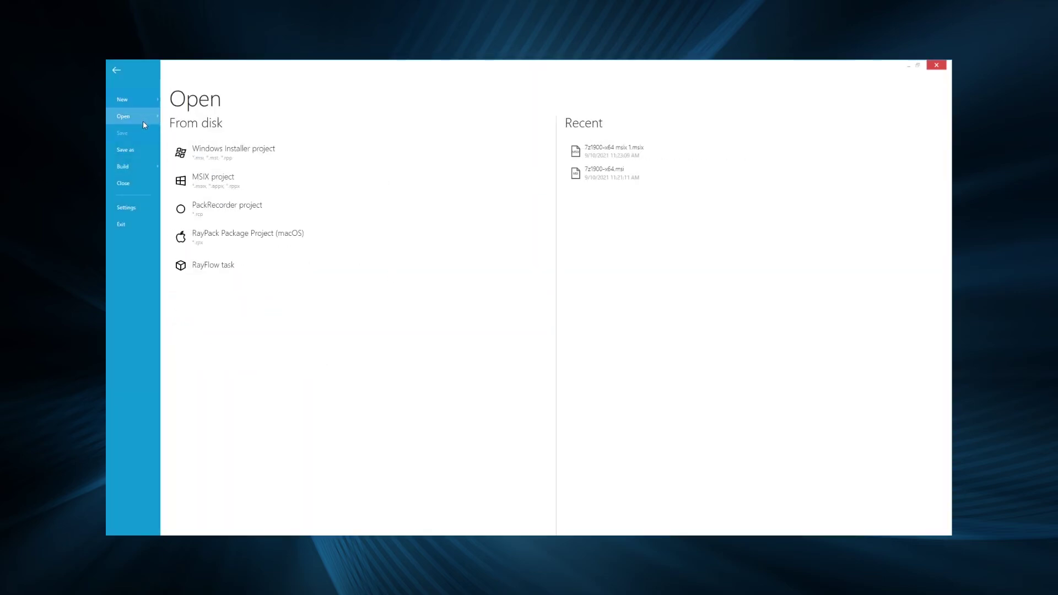
{"action": "left_click", "coordinate": [298, 188]}
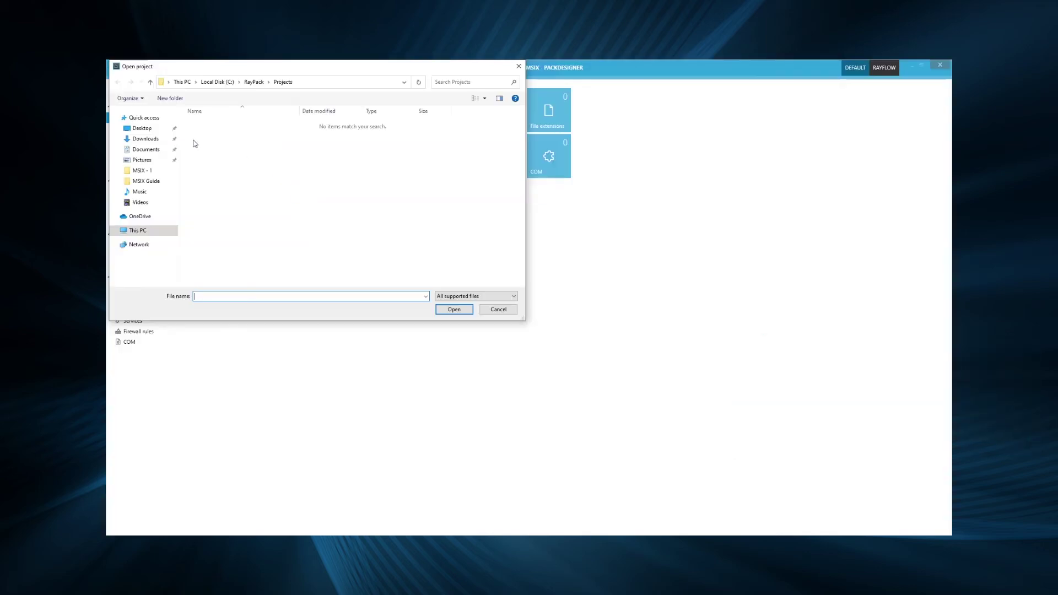
{"action": "left_click", "coordinate": [146, 180]}
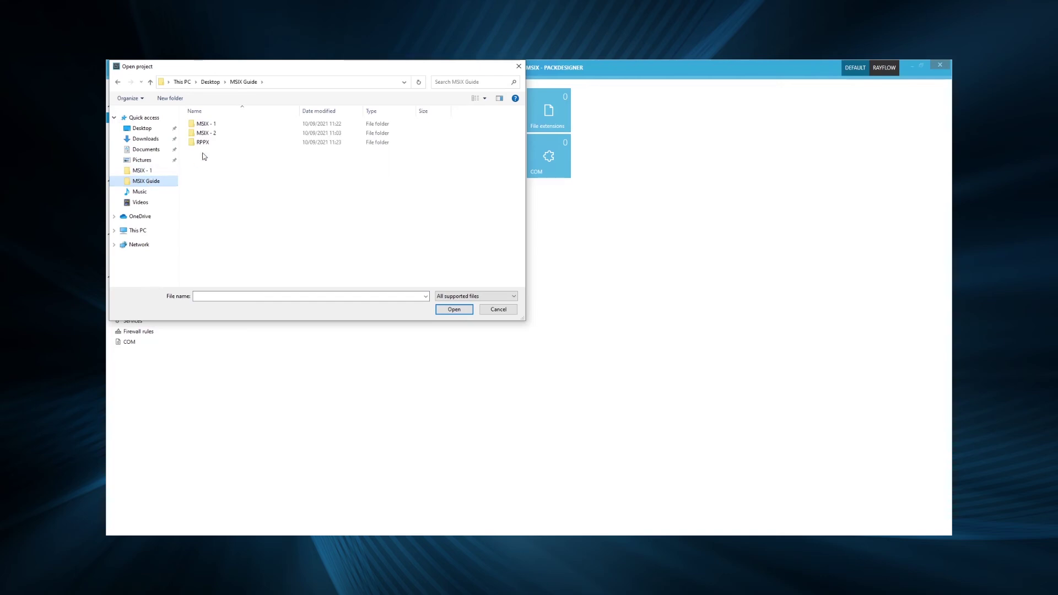
{"action": "double_click", "coordinate": [216, 142]}
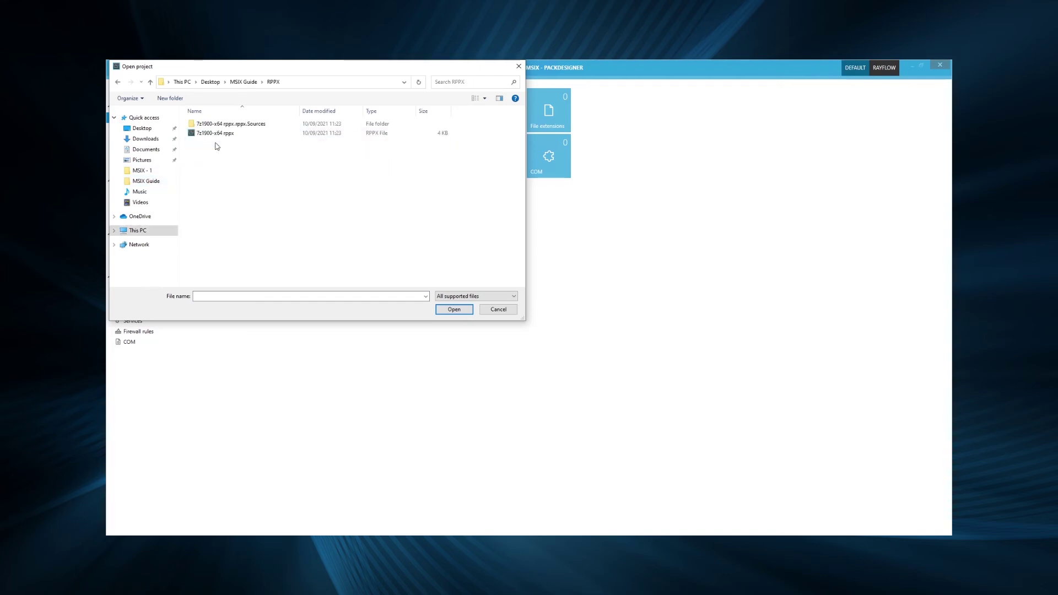
{"action": "left_click", "coordinate": [215, 133]}
{"action": "left_click", "coordinate": [454, 309]}
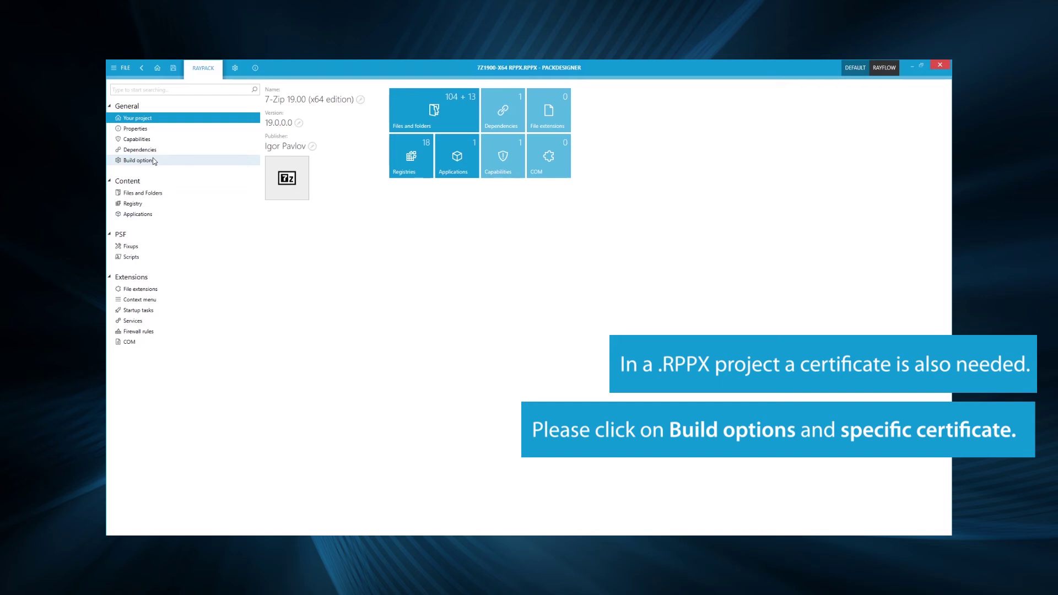
Set the build to sign with the specific certificate 7zip.pfx from the MSIX Guide folder, entering the certificate password.
{"action": "left_click", "coordinate": [154, 161]}
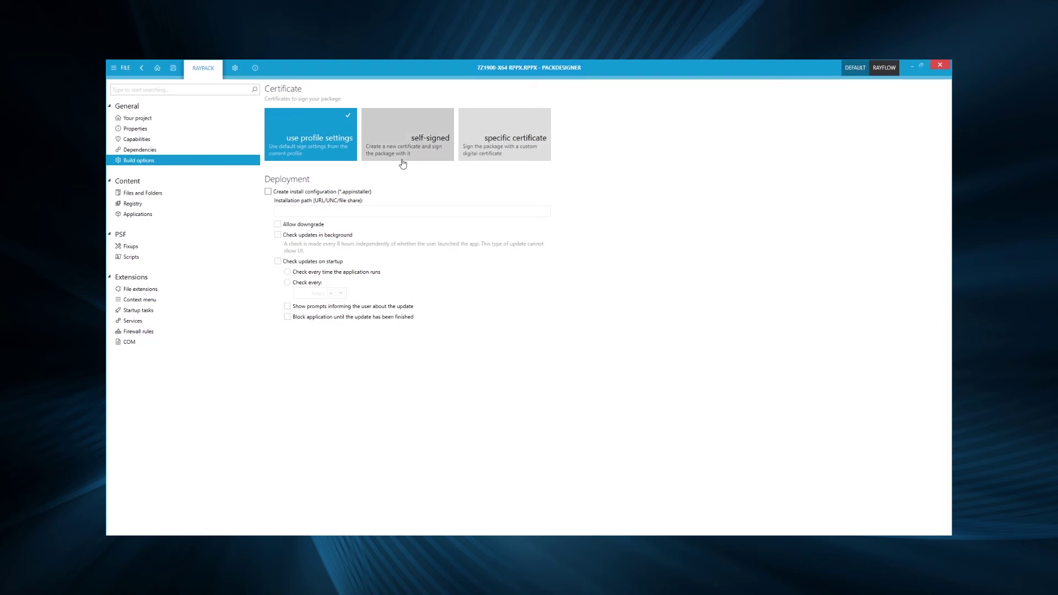
{"action": "left_click", "coordinate": [515, 146]}
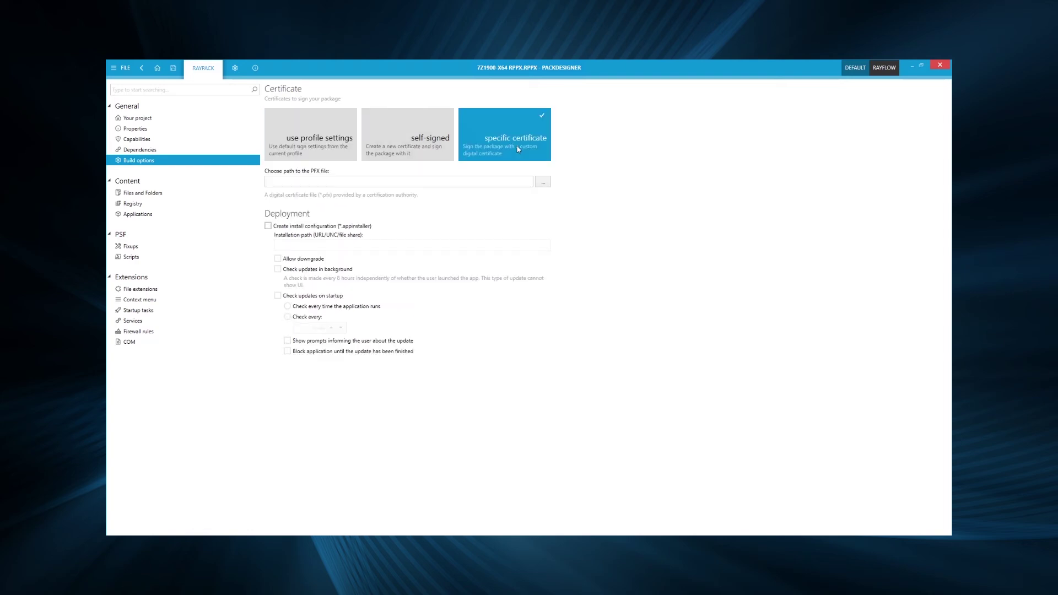
{"action": "left_click", "coordinate": [543, 181]}
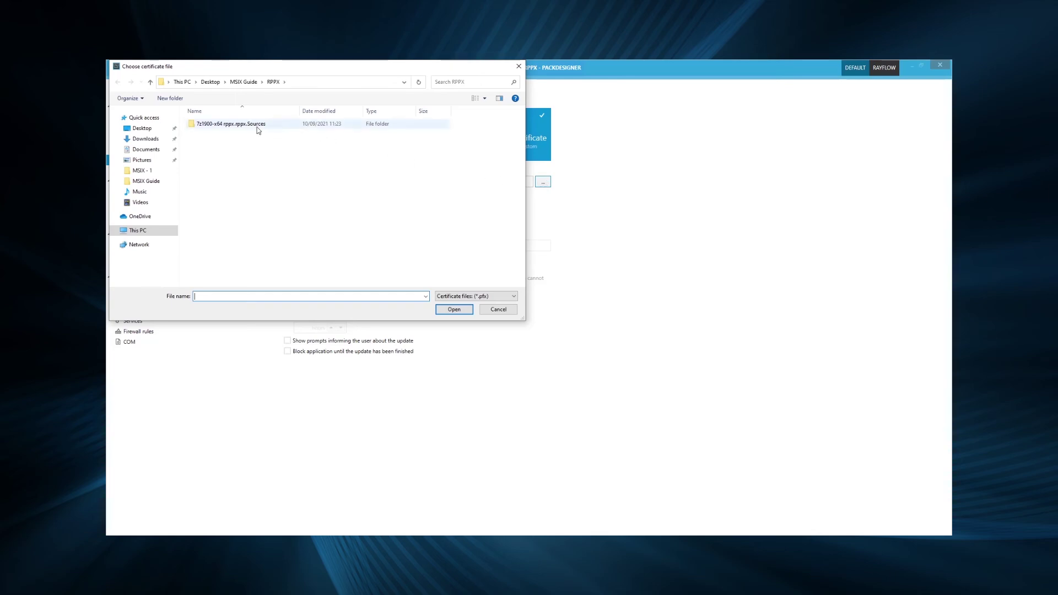
{"action": "left_click", "coordinate": [243, 83]}
{"action": "left_click", "coordinate": [225, 156]}
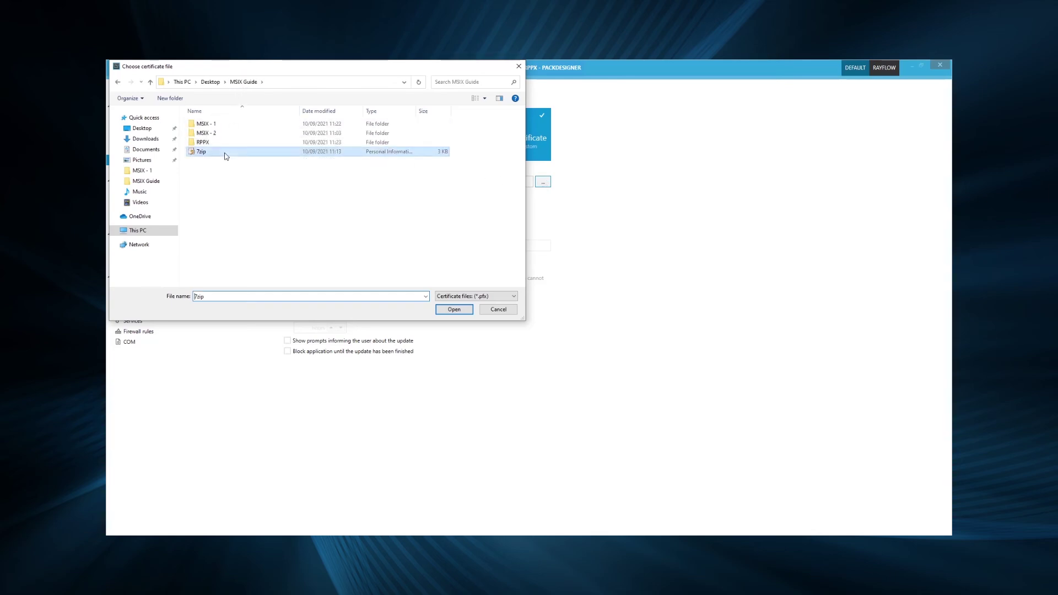
{"action": "left_click", "coordinate": [451, 309]}
{"action": "type", "text": "•••••••"}
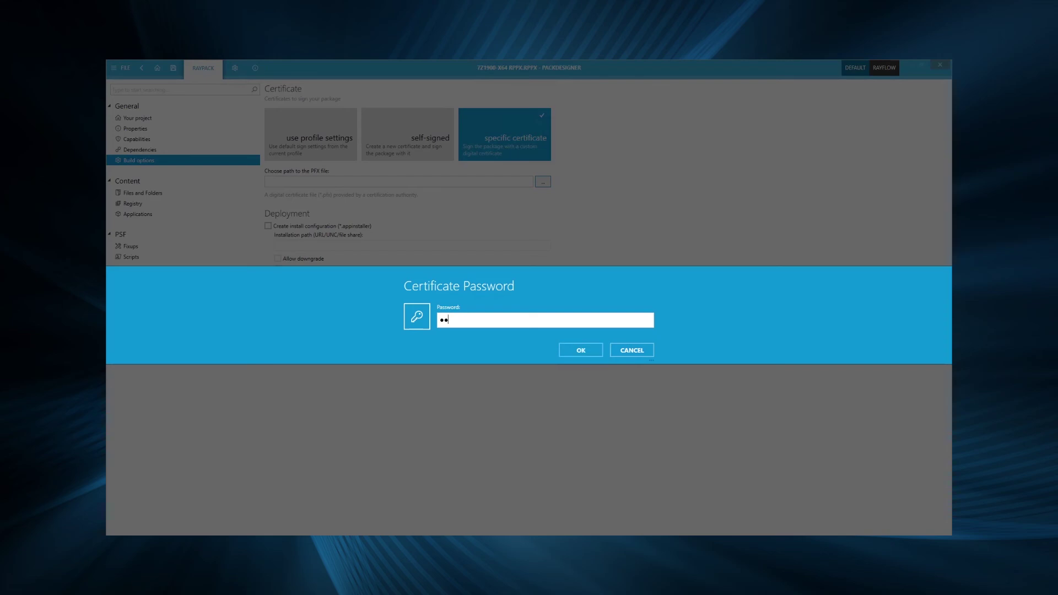
{"action": "left_click", "coordinate": [586, 353]}
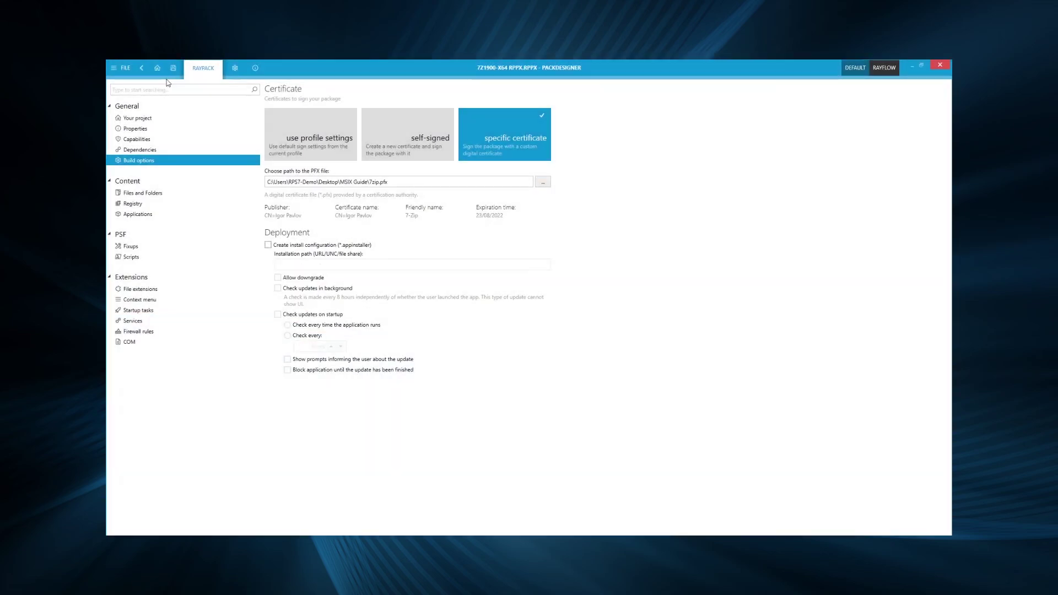
Build the project as an MSIX package named "7z1900-x64 msix 2" in the MSIX - 2 folder of MSIX Guide.
{"action": "left_click", "coordinate": [126, 69]}
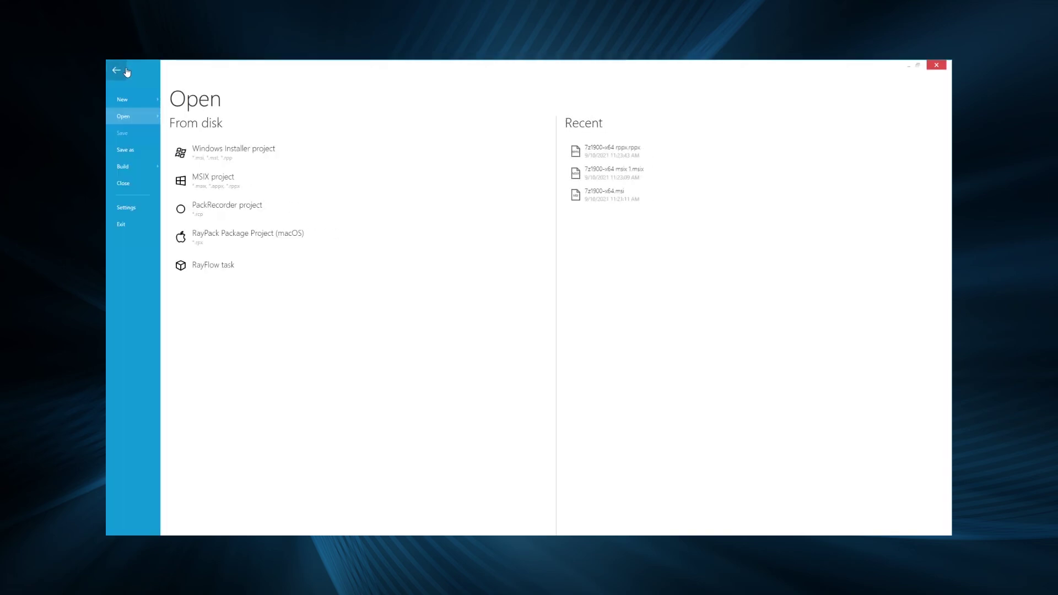
{"action": "left_click", "coordinate": [128, 168]}
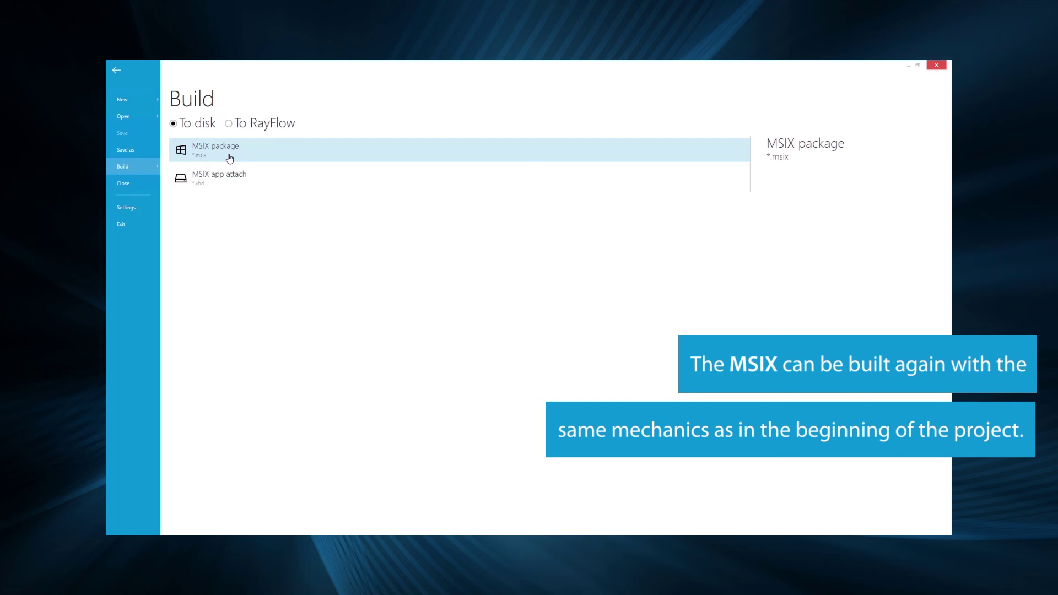
{"action": "left_click", "coordinate": [229, 158]}
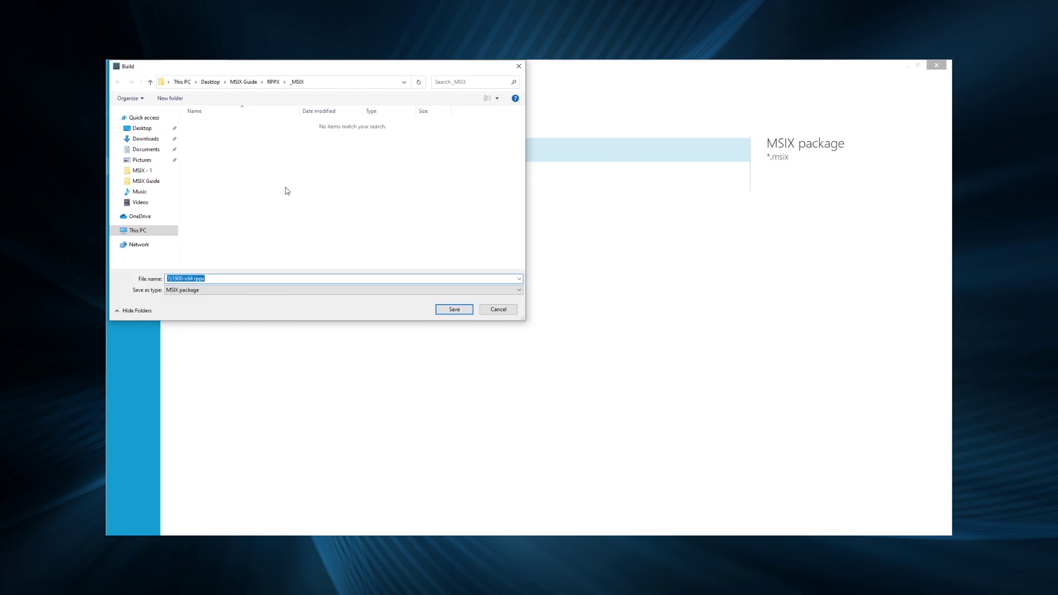
{"action": "left_click", "coordinate": [150, 181]}
{"action": "double_click", "coordinate": [218, 144]}
{"action": "left_click", "coordinate": [229, 278]}
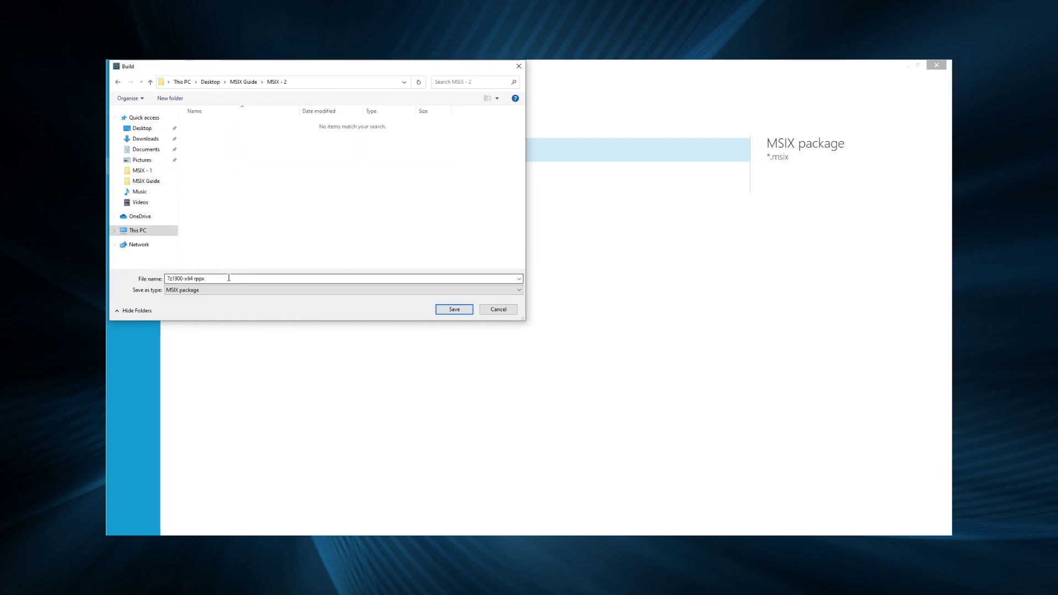
{"action": "key", "text": "End"}
{"action": "key", "text": "BackSpace"}
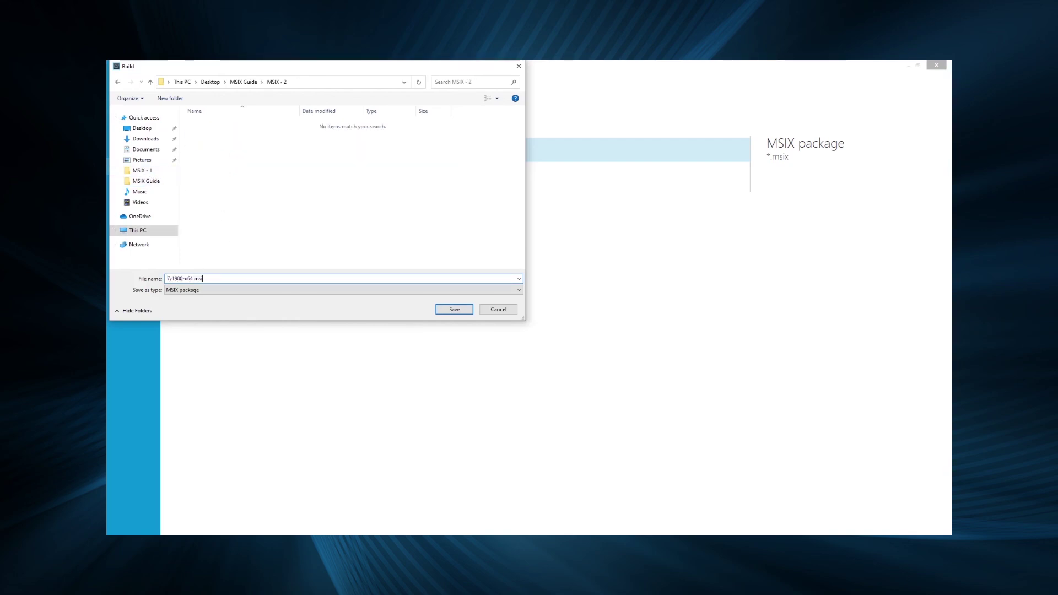
{"action": "type", "text": "msix 2"}
{"action": "left_click", "coordinate": [453, 310]}
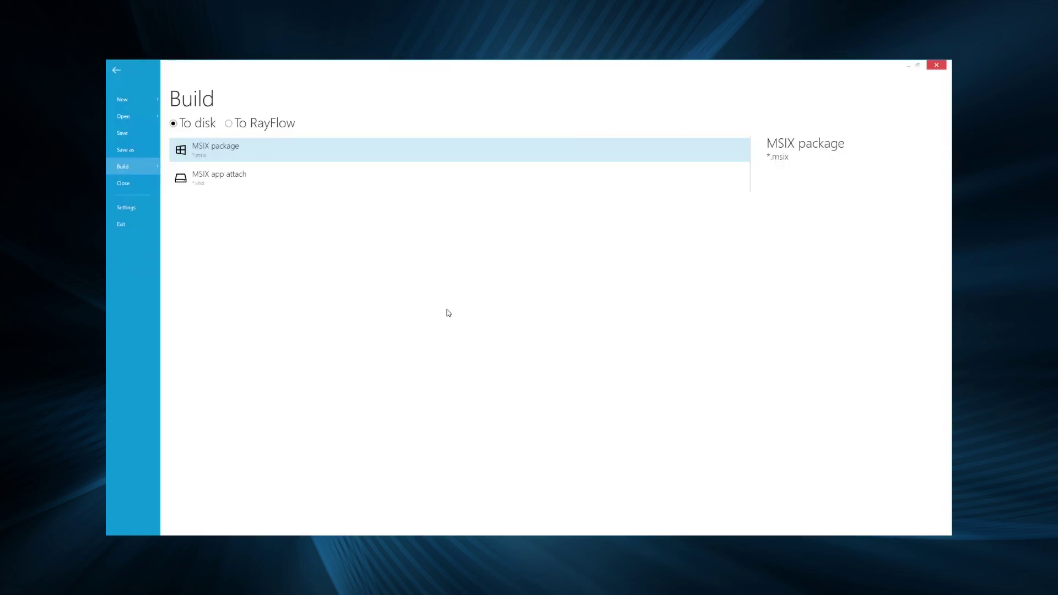
Open the MSIX package built in the MSIX - 2 folder, saving the current RPPX project before it closes.
{"action": "left_click", "coordinate": [135, 118]}
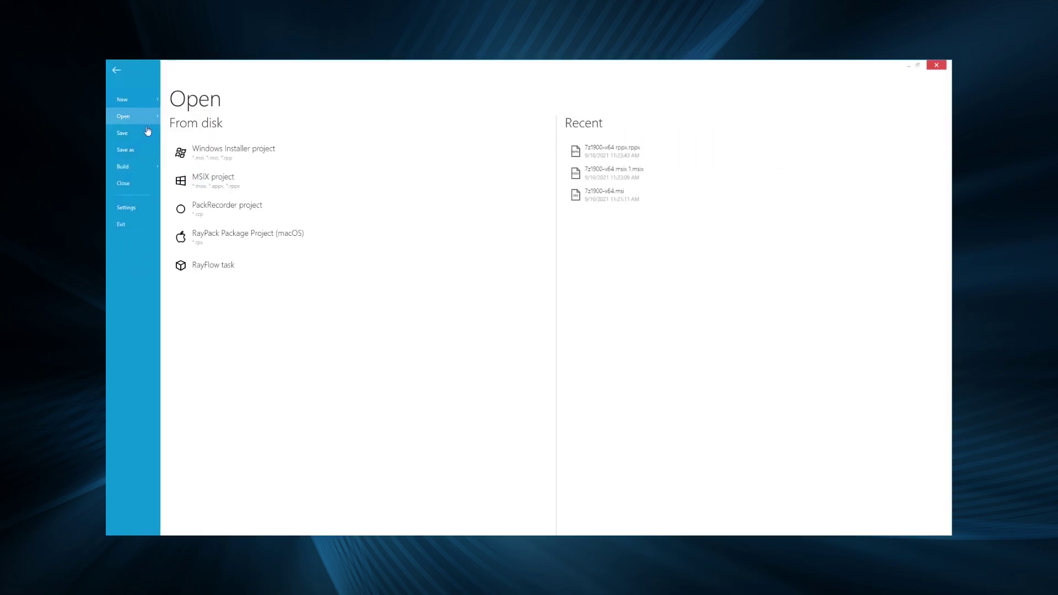
{"action": "left_click", "coordinate": [235, 188]}
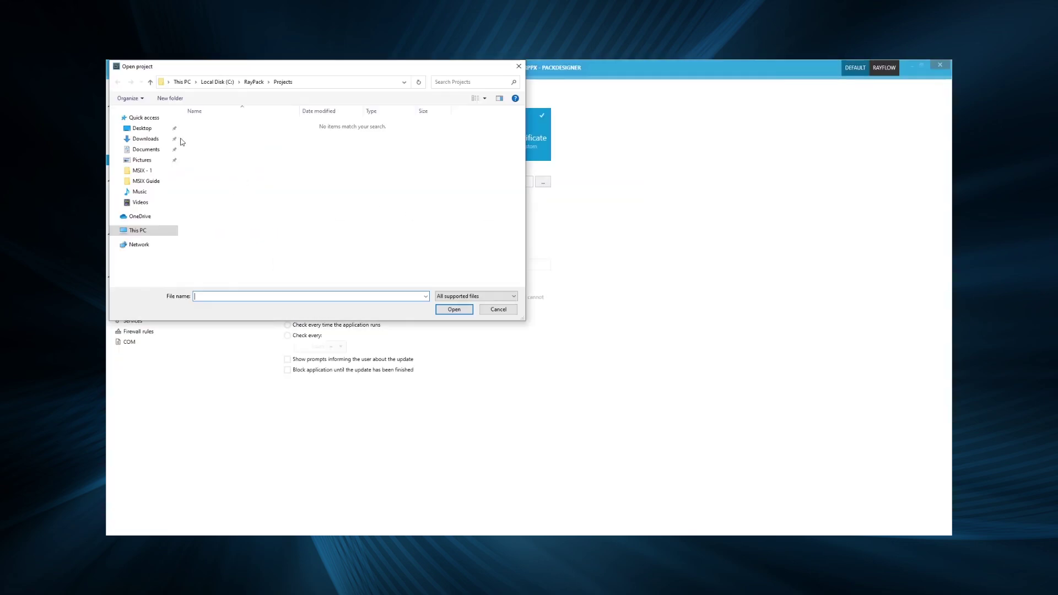
{"action": "left_click", "coordinate": [146, 180]}
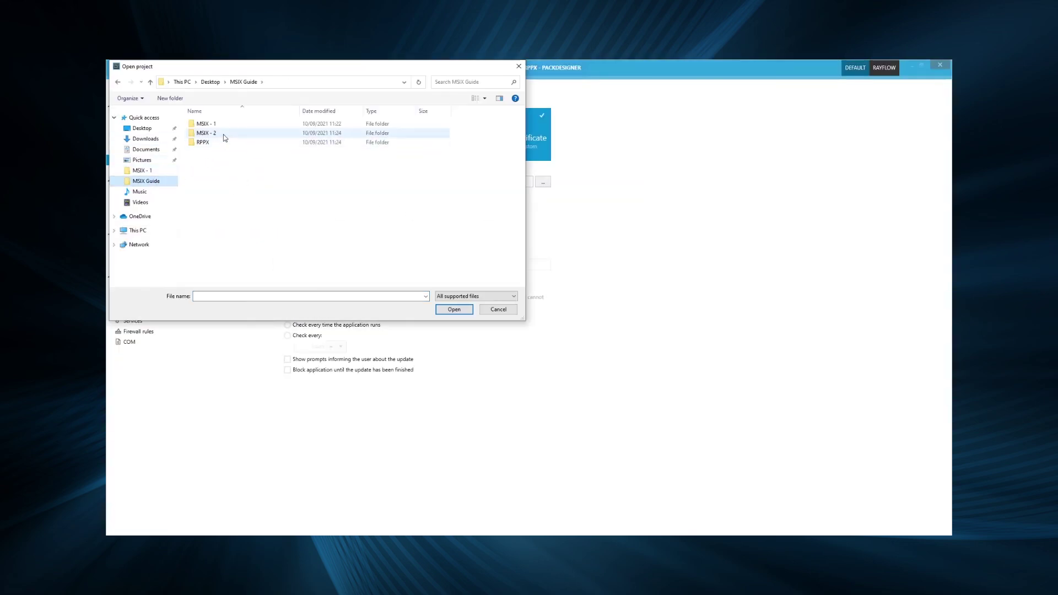
{"action": "double_click", "coordinate": [223, 135]}
{"action": "left_click", "coordinate": [226, 125]}
{"action": "left_click", "coordinate": [454, 309]}
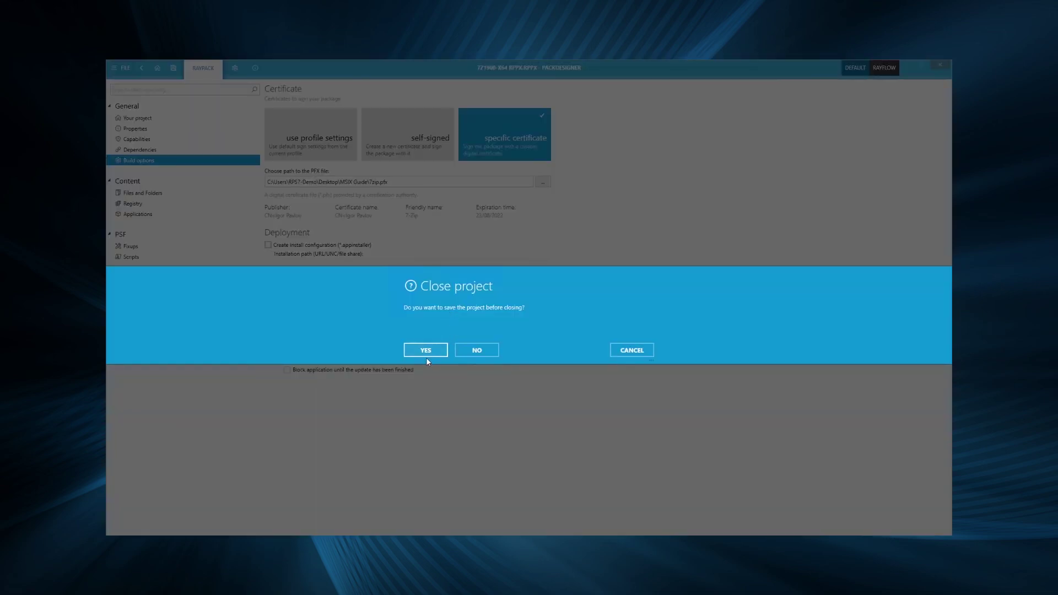
{"action": "left_click", "coordinate": [425, 353]}
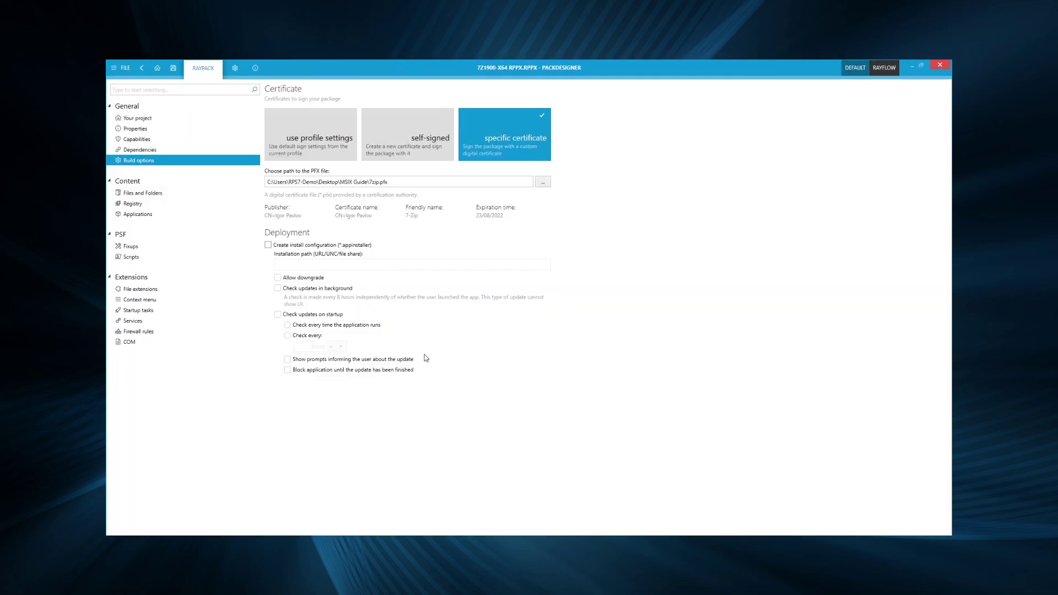